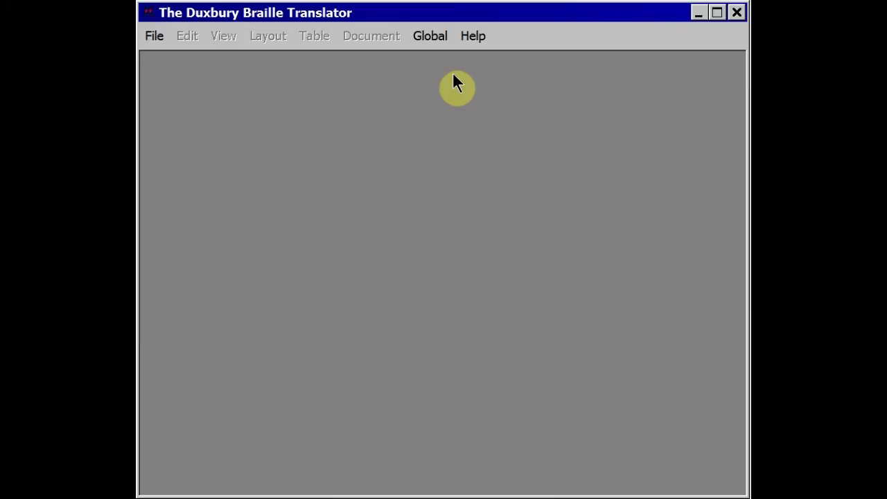
Step: Open the File menu in the empty Duxbury workspace
{"action": "left_click", "coordinate": [154, 36]}
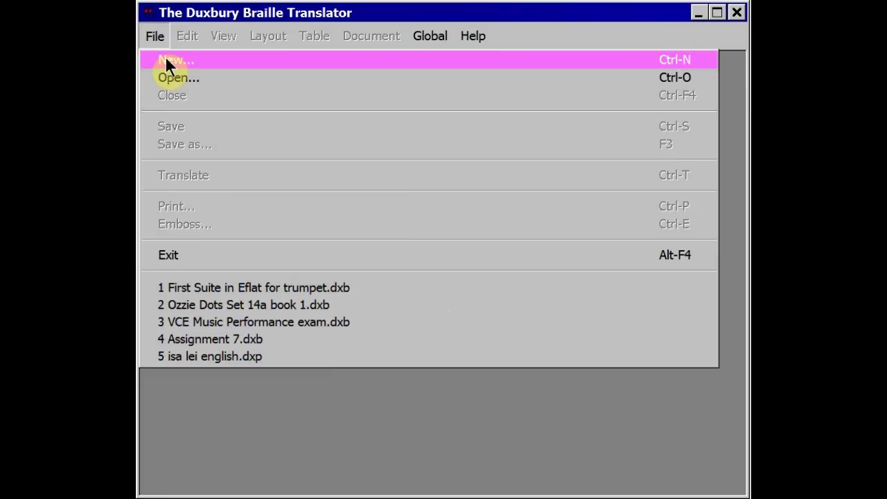
Step: Create a new Print document with the English (Unified) - Australian formatting template
{"action": "left_click", "coordinate": [676, 59]}
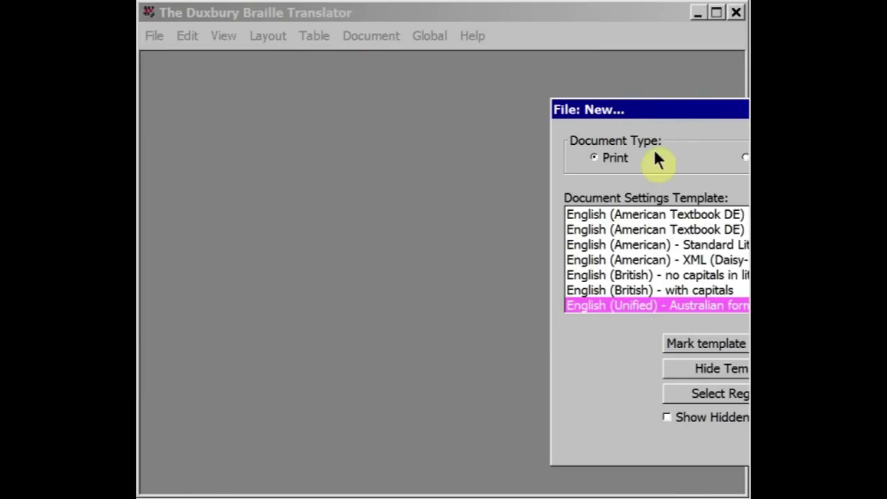
{"action": "left_click_drag", "start_coordinate": [674, 104], "coordinate": [399, 102]}
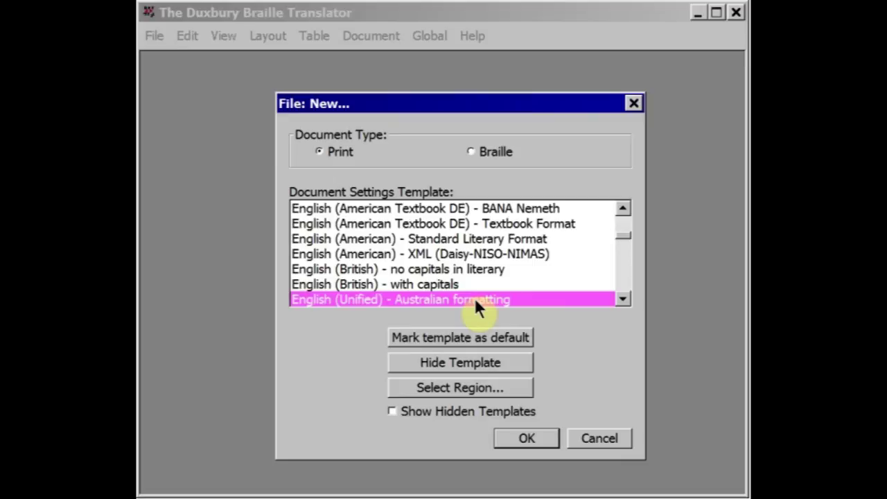
{"action": "left_click", "coordinate": [527, 439]}
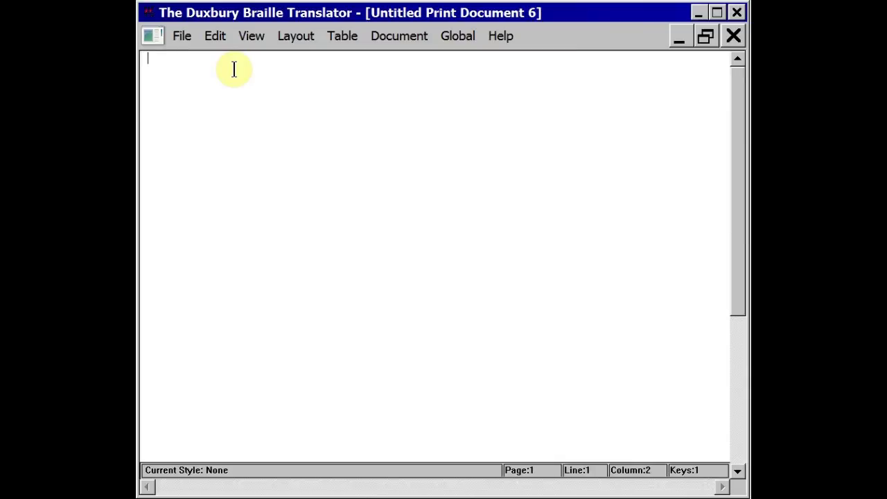
Step: Type 'I can type here.' and paste the copied print paragraph below it
{"action": "key", "text": "Left"}
{"action": "type", "text": "I can type here"}
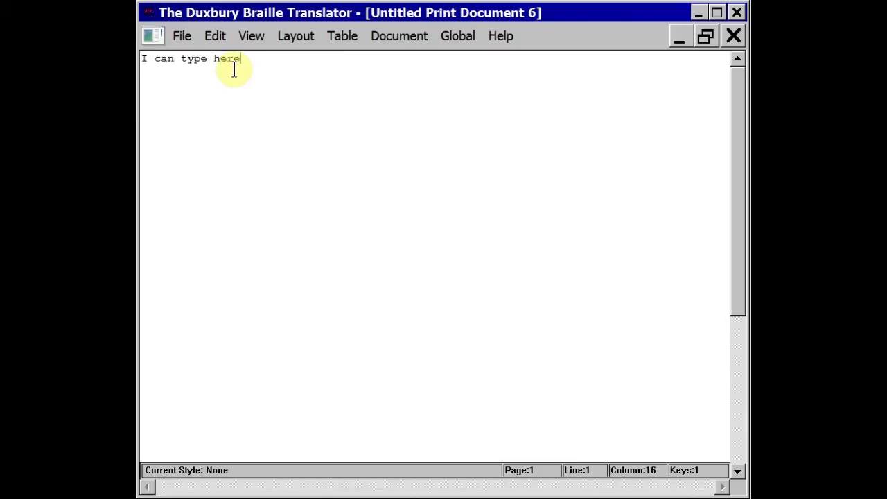
{"action": "type", "text": "."}
{"action": "key", "text": "Return"}
{"action": "key", "text": "Return"}
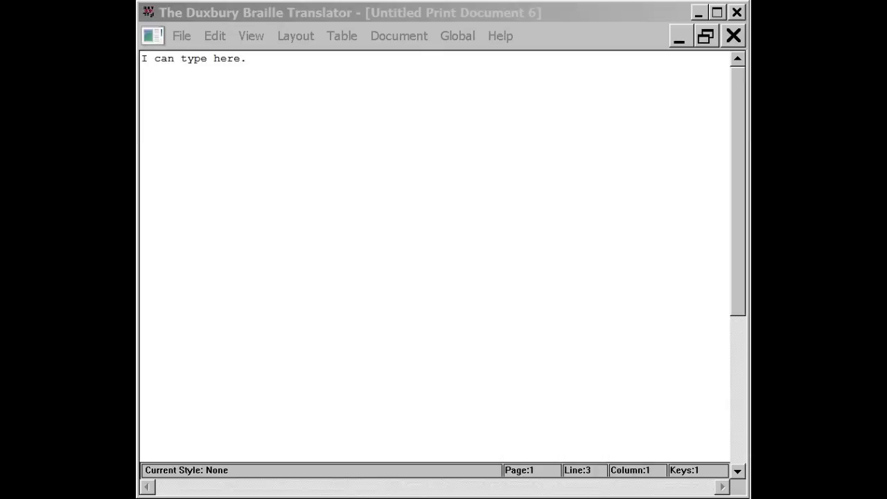
{"action": "left_click", "coordinate": [287, 118]}
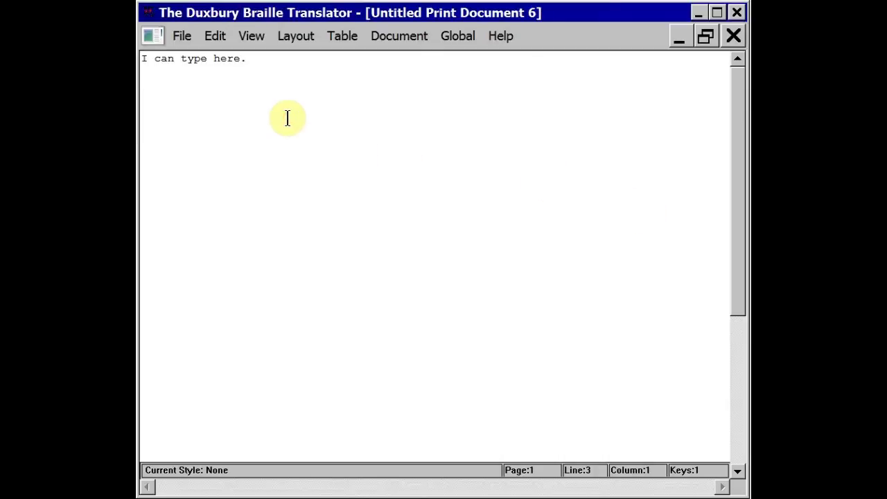
{"action": "type", "text": "Here is some text that I copied from a print document earlier. I have pasted it into Duxbury ready to translate"}
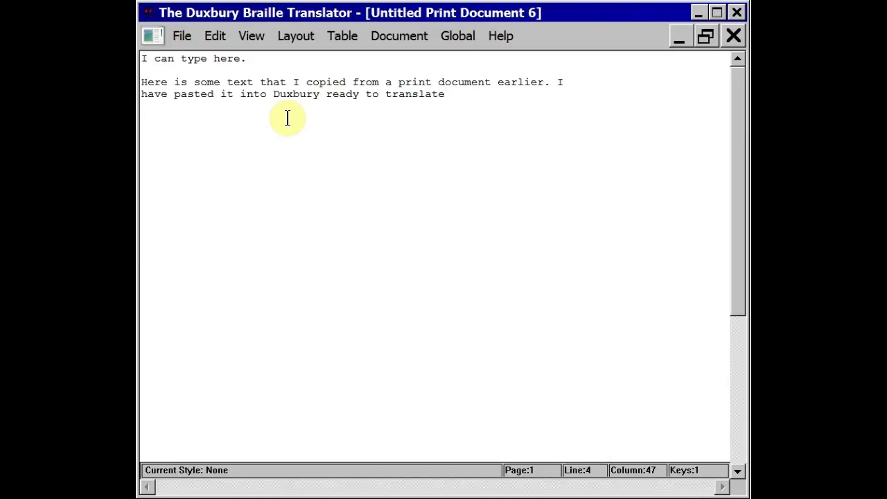
Step: Translate the print document into braille and add two empty lines below
{"action": "left_click", "coordinate": [184, 38]}
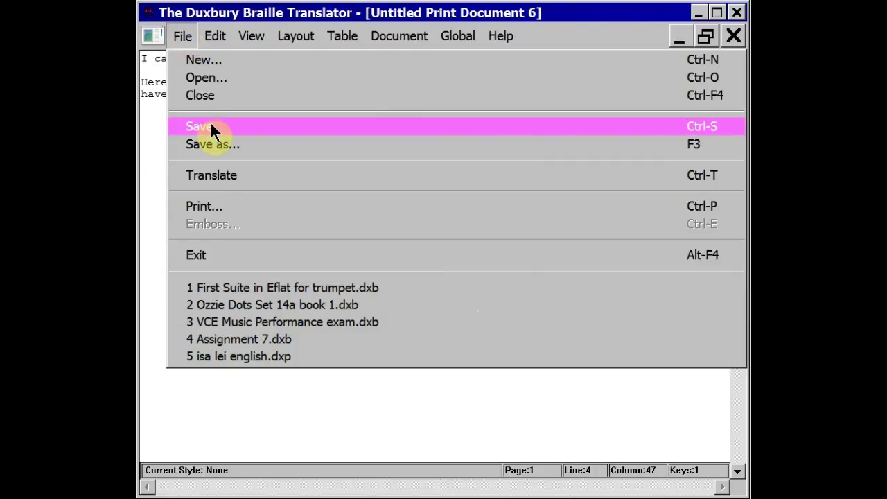
{"action": "left_click", "coordinate": [224, 175]}
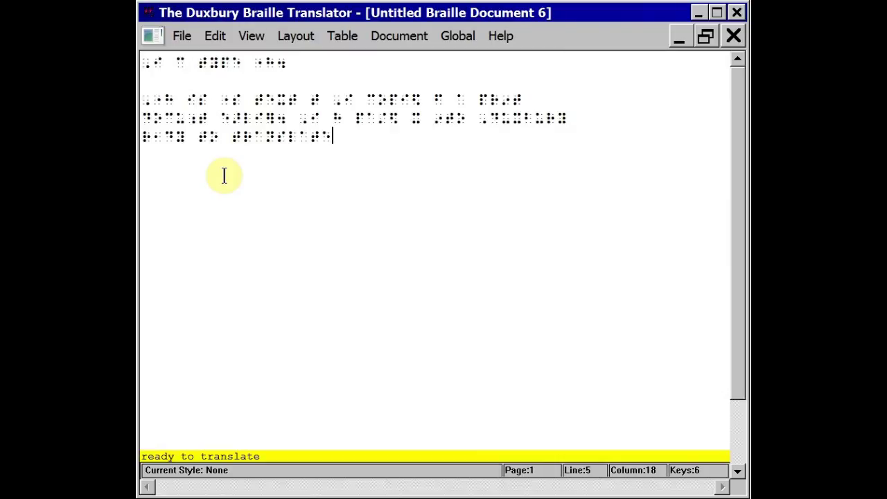
{"action": "key", "text": "Return"}
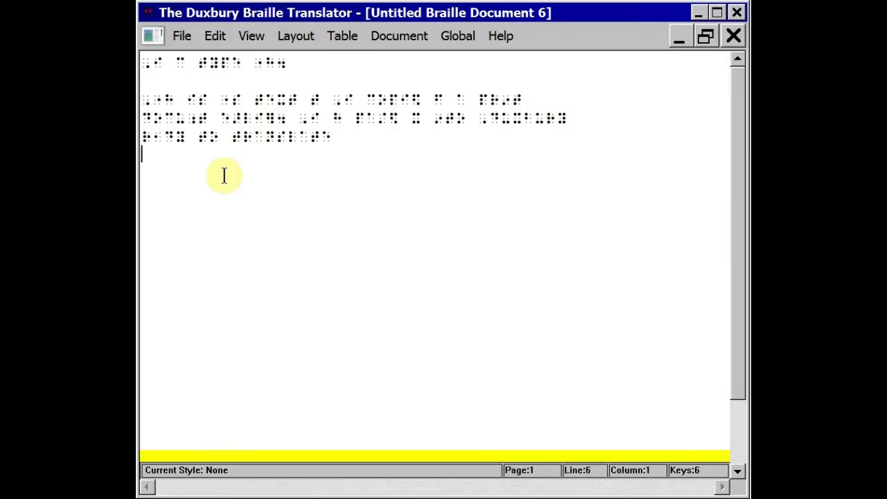
{"action": "key", "text": "Return"}
Step: Step up through the braille lines to read each line's print meaning in the status bar
{"action": "key", "text": "Up"}
{"action": "key", "text": "Up"}
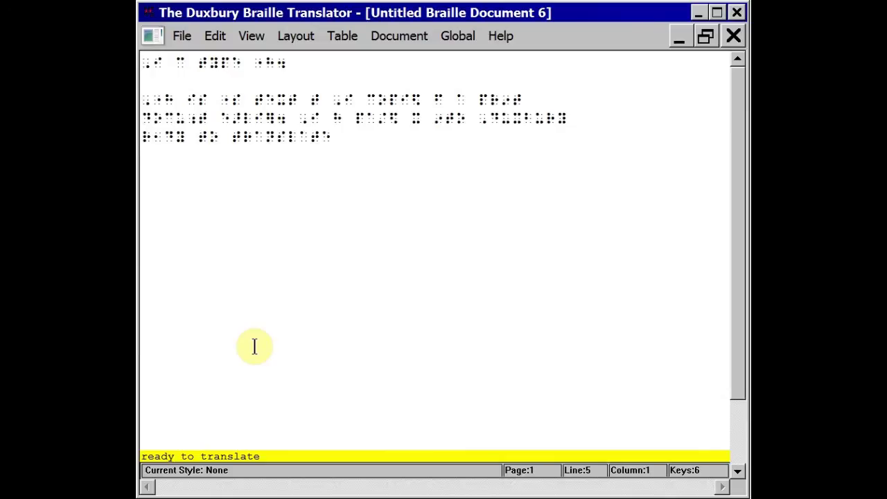
{"action": "key", "text": "Up"}
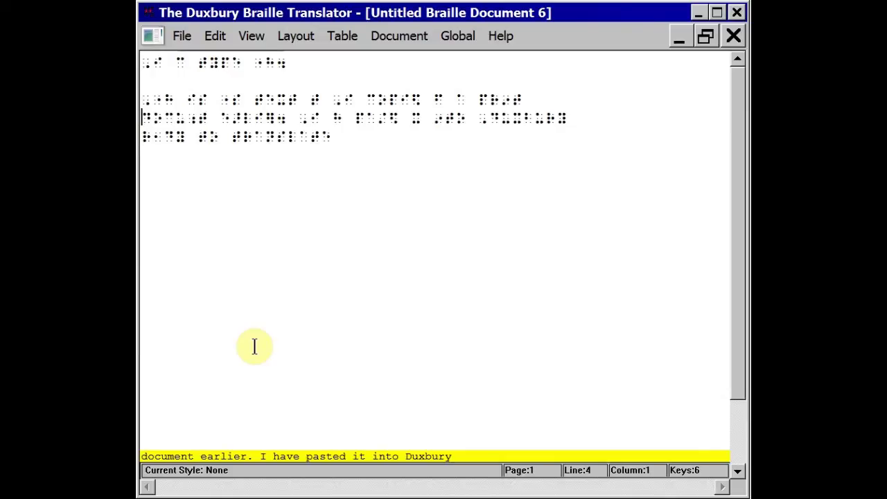
{"action": "key", "text": "Up"}
{"action": "key", "text": "Up"}
{"action": "key", "text": "Up"}
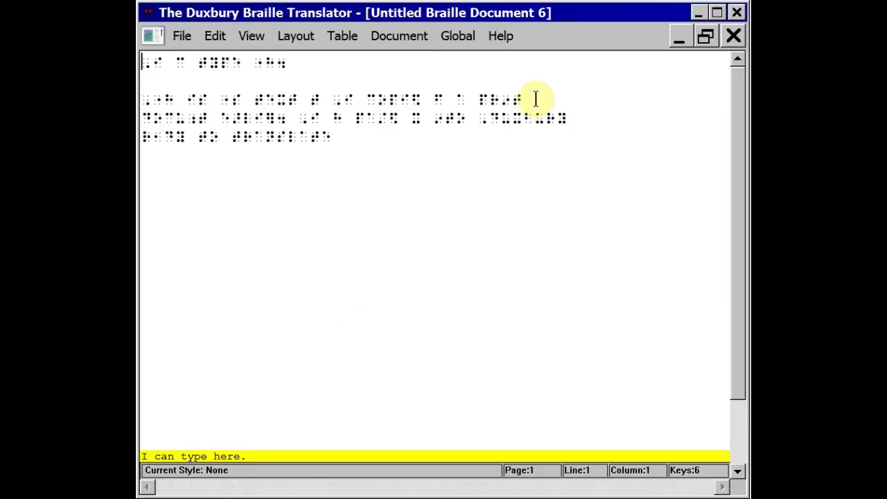
{"action": "left_click", "coordinate": [360, 139]}
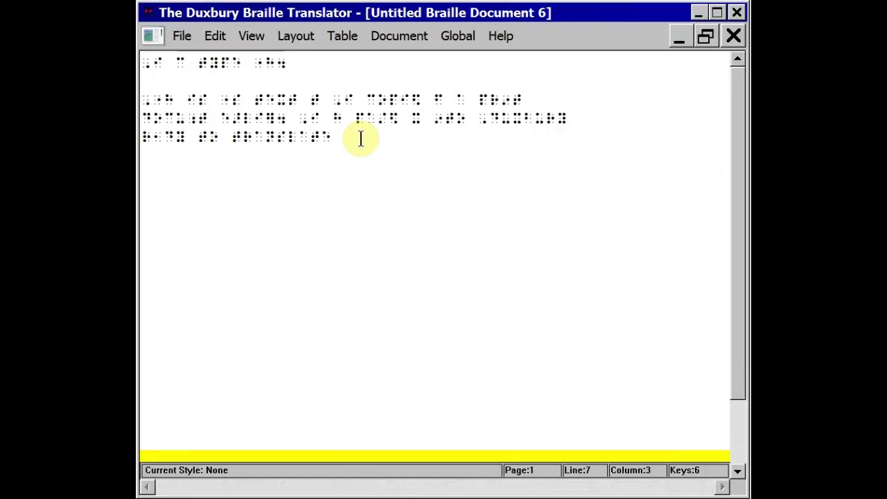
Step: Enter the braille-key line 'a,' @",' without its last cell, then start a new line
{"action": "type", "text": "a,'"}
{"action": "type", "text": " @\","}
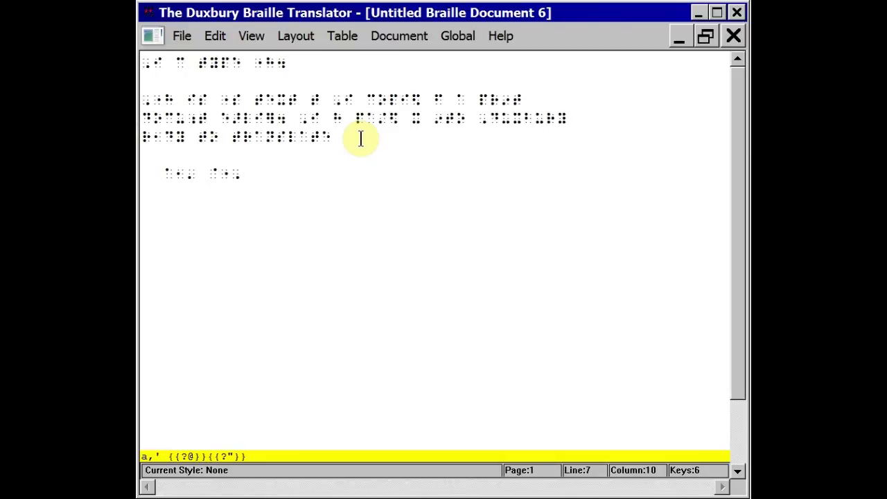
{"action": "key", "text": "BackSpace"}
{"action": "key", "text": "Return"}
{"action": "key", "text": "Return"}
Step: Draw a braille-cell rectangle (top, two side rows, bottom) and begin the maths line '#a +4 .k #e'
{"action": "type", "text": "p"}
{"action": "type", "text": "ooch"}
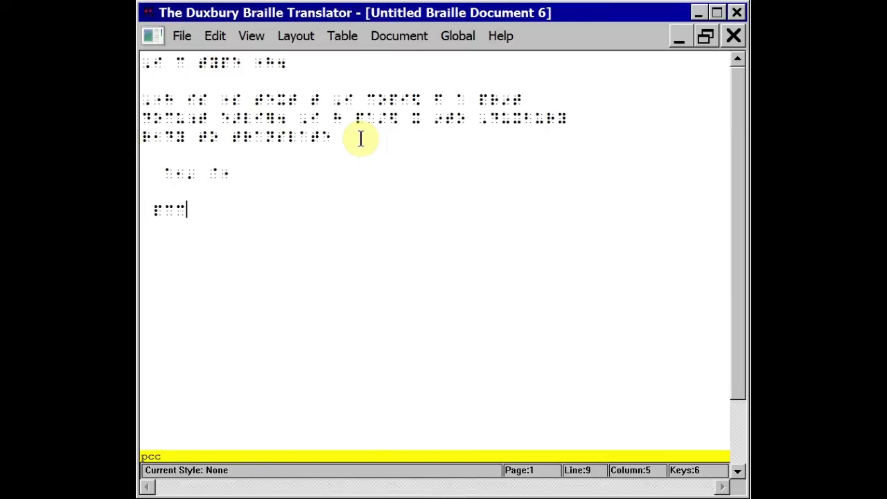
{"action": "key", "text": "Return"}
{"action": "type", "text": "l   _"}
{"action": "key", "text": "Return"}
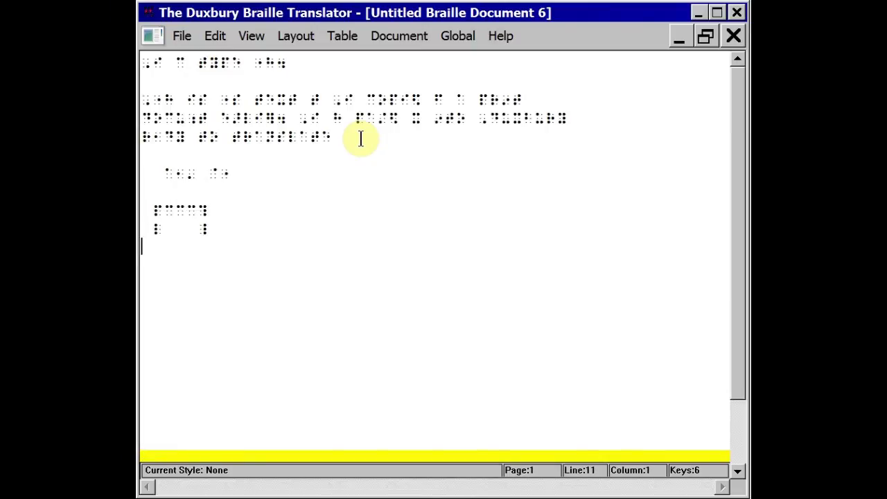
{"action": "type", "text": "l    _"}
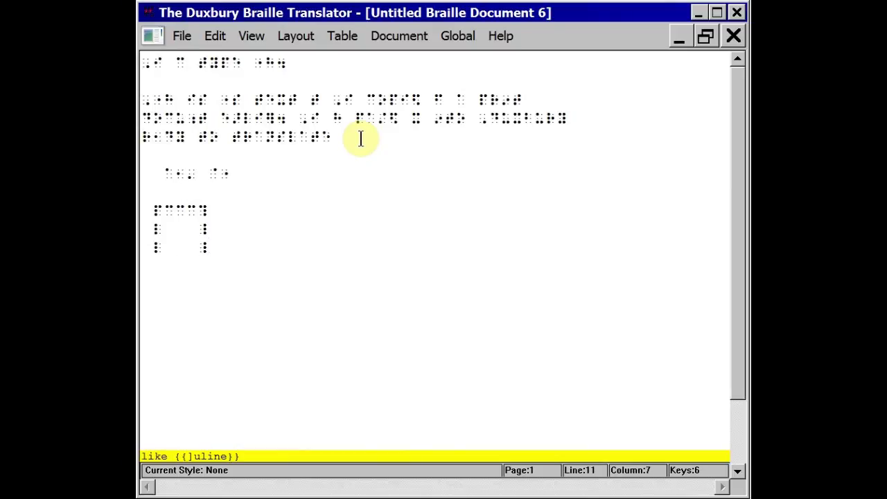
{"action": "key", "text": "Return"}
{"action": "type", "text": "v---"}
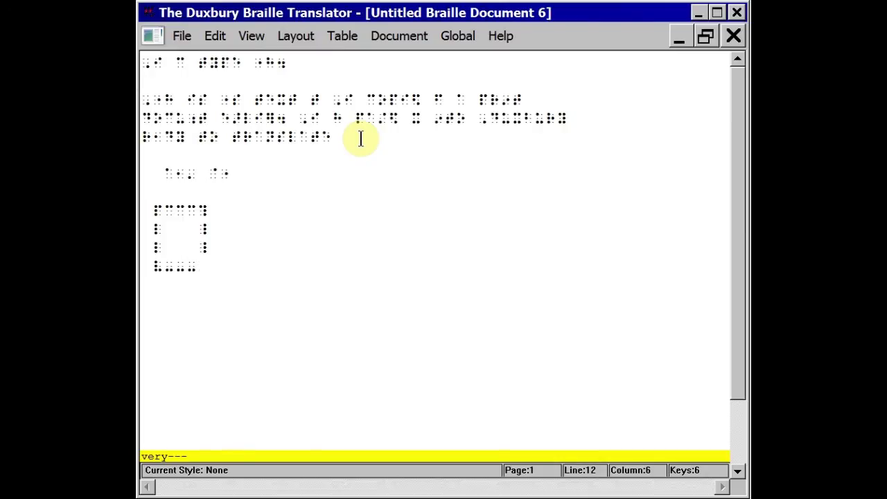
{"action": "type", "text": "-"}
{"action": "key", "text": "Return"}
{"action": "key", "text": "Return"}
{"action": "type", "text": "#a "}
{"action": "type", "text": "+"}
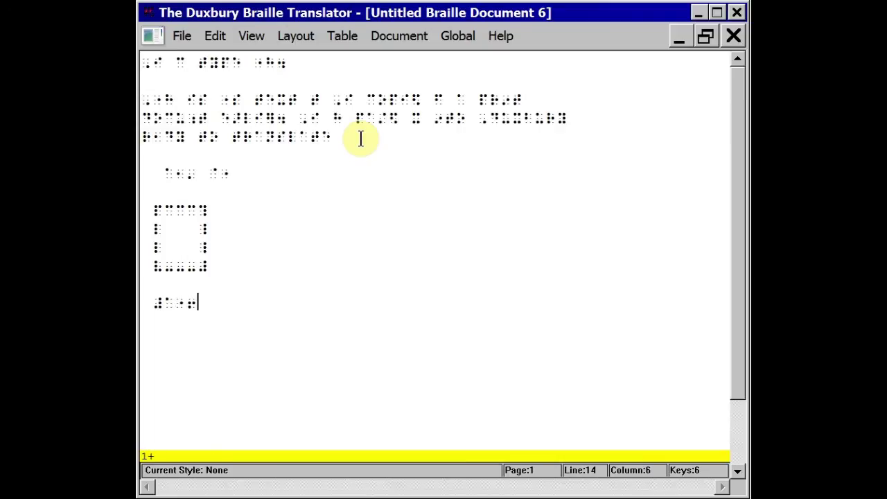
{"action": "type", "text": "4 .k #e"}
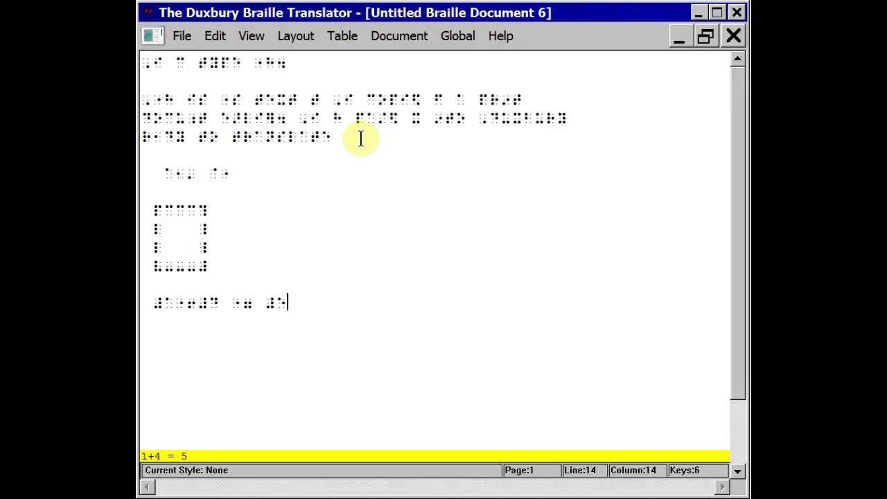
Step: Move the cursor back up after finishing the 1+4 = 5 maths line
{"action": "key", "text": "Up"}
{"action": "key", "text": "Up"}
{"action": "key", "text": "Up"}
{"action": "key", "text": "Up"}
{"action": "key", "text": "Up"}
{"action": "key", "text": "Up"}
{"action": "key", "text": "Up"}
{"action": "key", "text": "Up"}
{"action": "key", "text": "Up"}
{"action": "key", "text": "Up"}
{"action": "key", "text": "Up"}
{"action": "key", "text": "Up"}
{"action": "key", "text": "Up"}
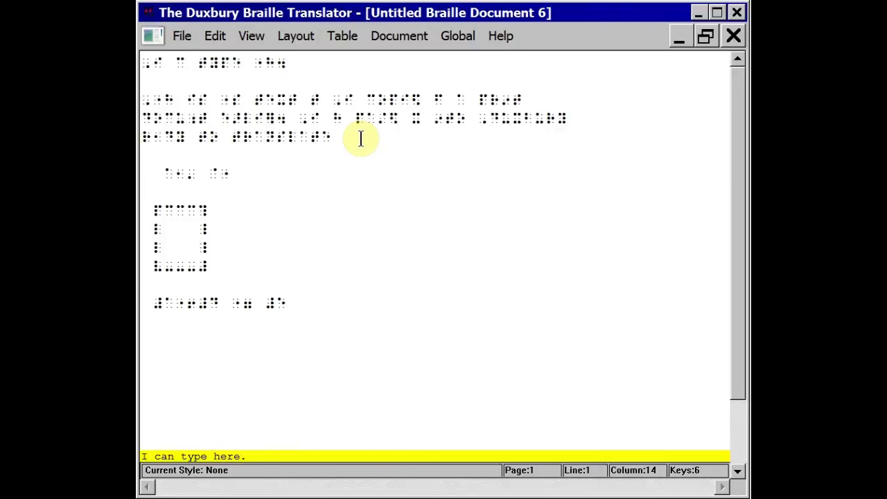
Step: Insert blank lines above the first braille line and before the next two lines
{"action": "left_click", "coordinate": [143, 63]}
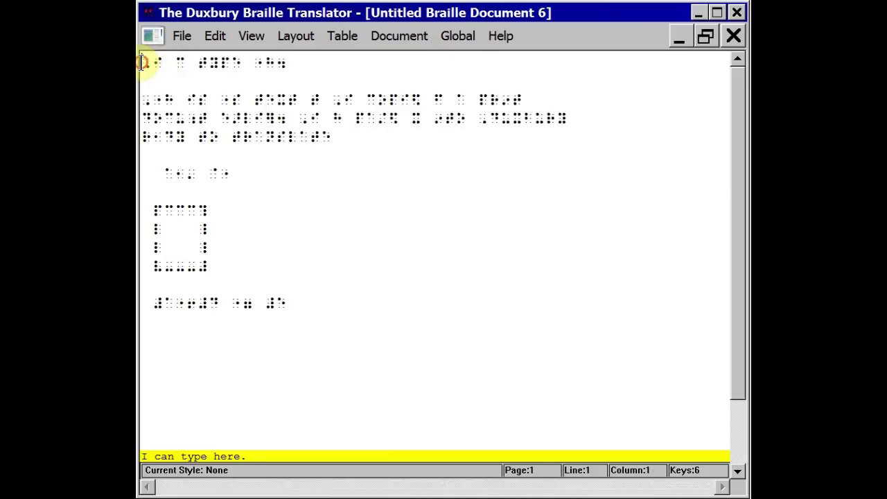
{"action": "key", "text": "Return"}
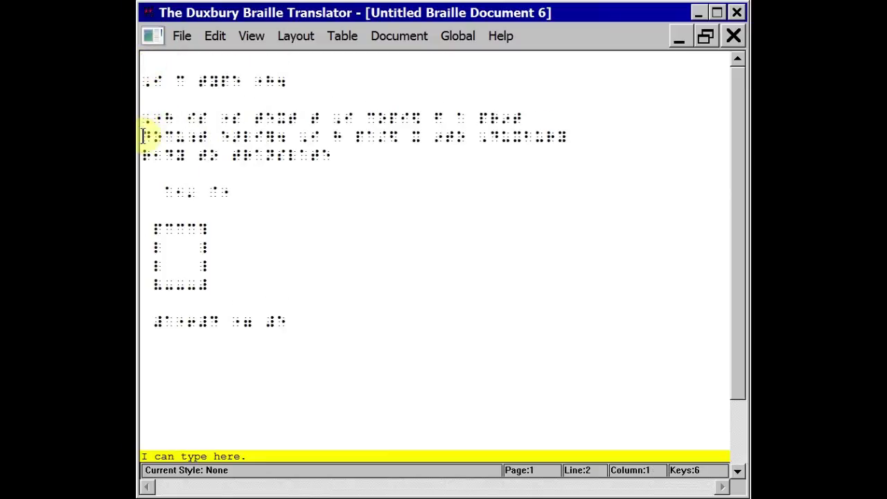
{"action": "left_click", "coordinate": [144, 135]}
{"action": "key", "text": "Return"}
{"action": "left_click", "coordinate": [143, 175]}
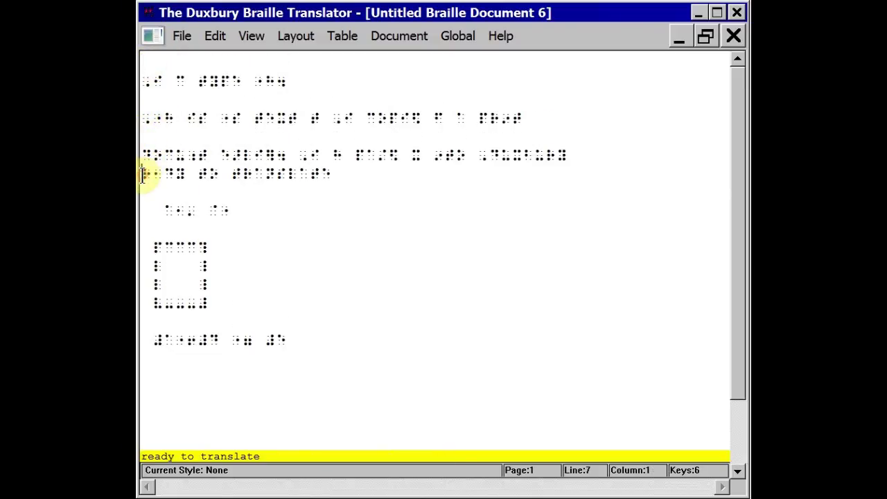
{"action": "key", "text": "Return"}
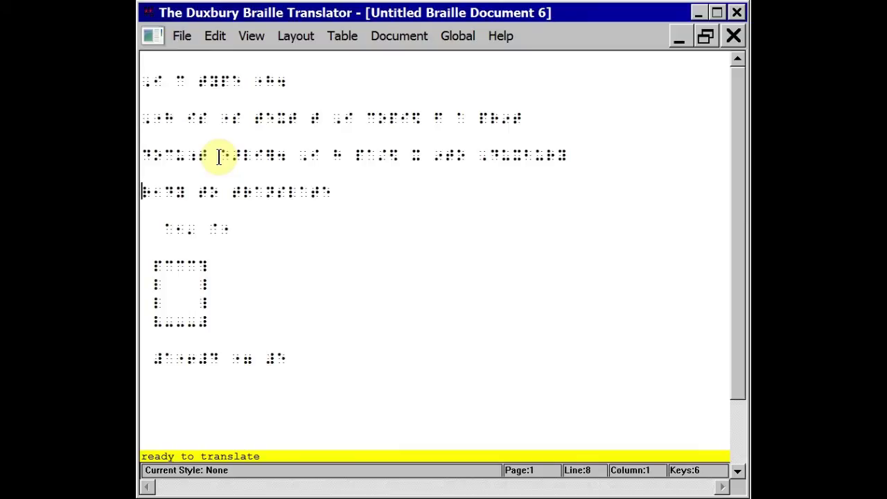
{"action": "left_click", "coordinate": [181, 38]}
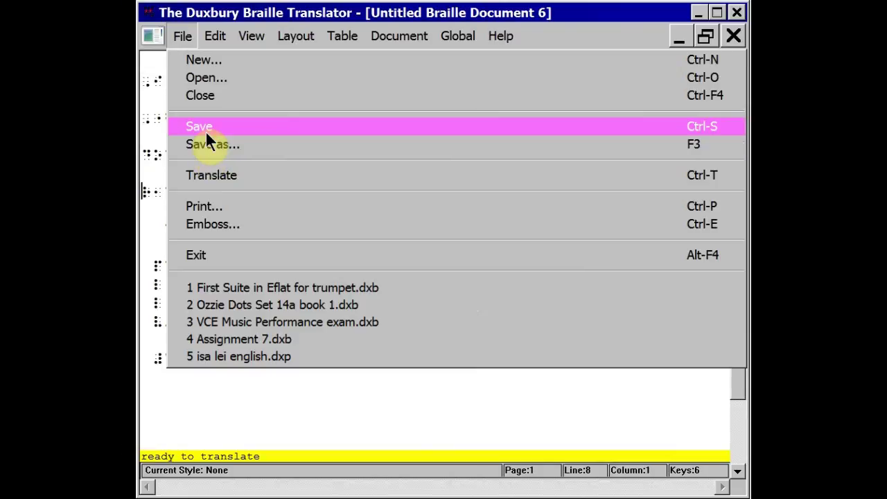
Step: Open the Emboss dialog: 1 copy, all pages, Index Everest-D embosser
{"action": "left_click", "coordinate": [217, 229]}
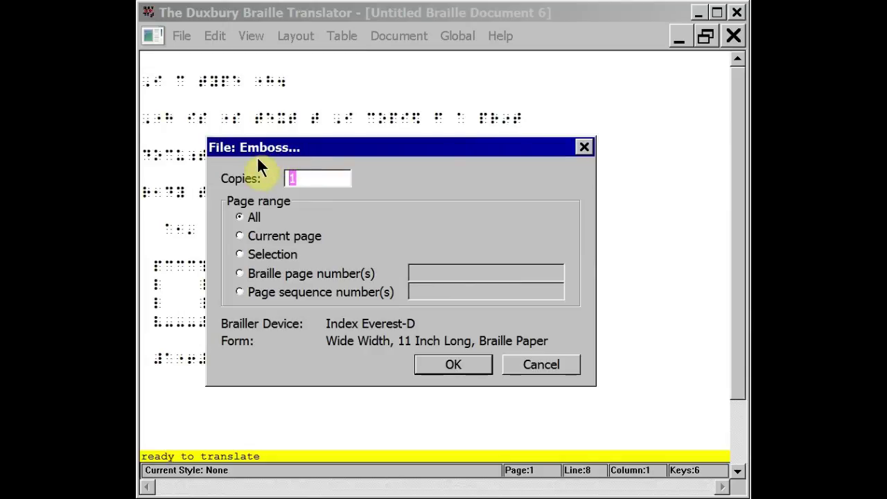